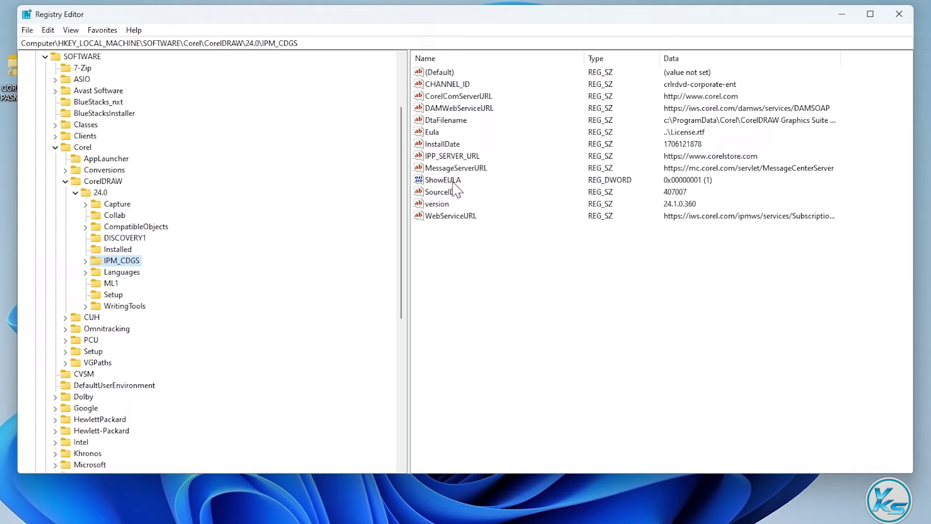
pyautogui.rightClick(436, 181)
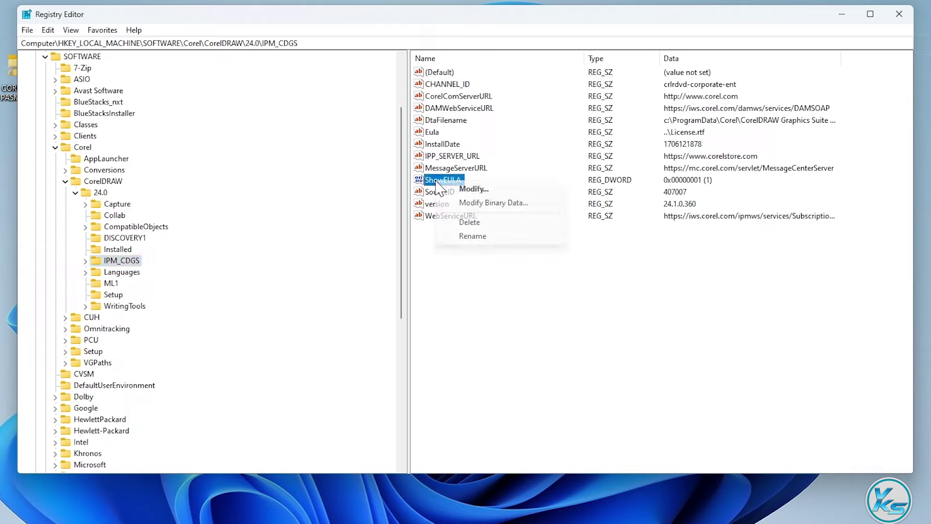
pyautogui.click(473, 189)
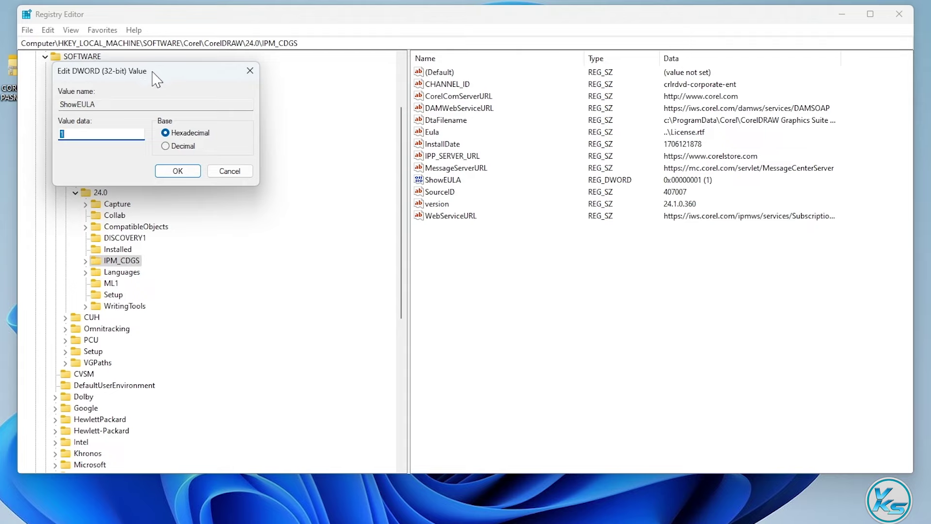
pyautogui.click(235, 172)
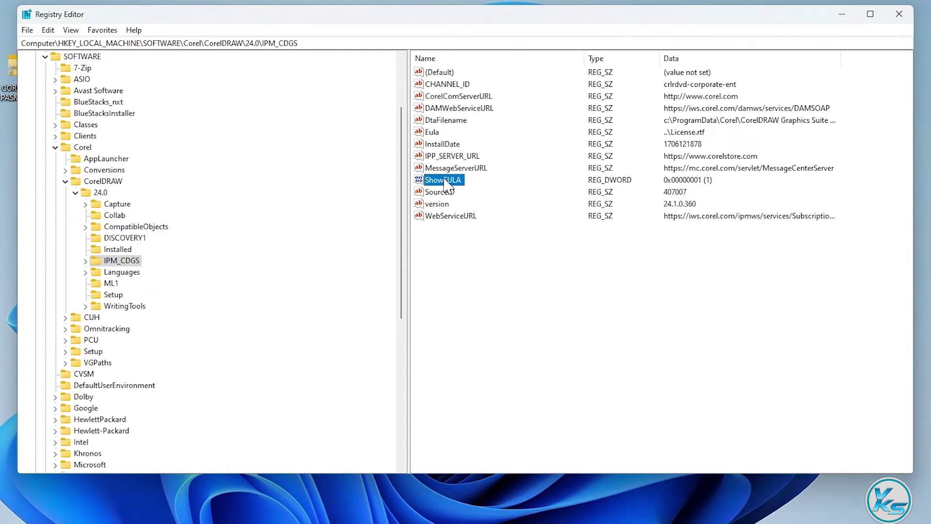
# Set the ShowEULA value of the IPM_CDGS key to 0 and close the Registry Editor.
pyautogui.doubleClick(446, 183)
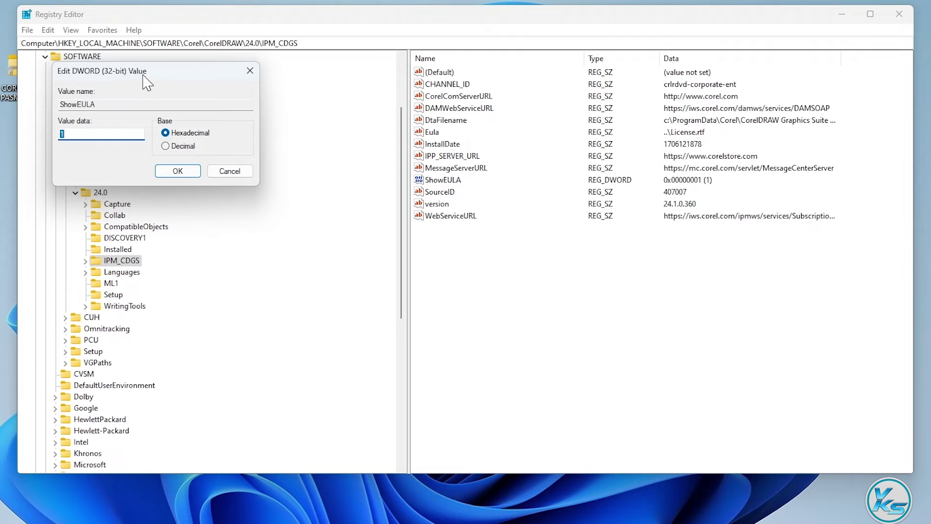
pyautogui.moveTo(143, 75); pyautogui.dragTo(575, 236)
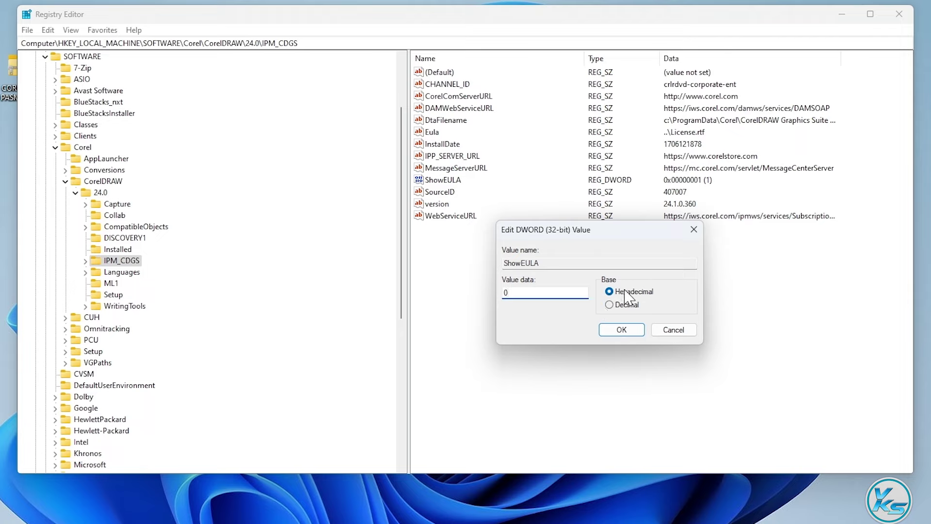
pyautogui.click(622, 330)
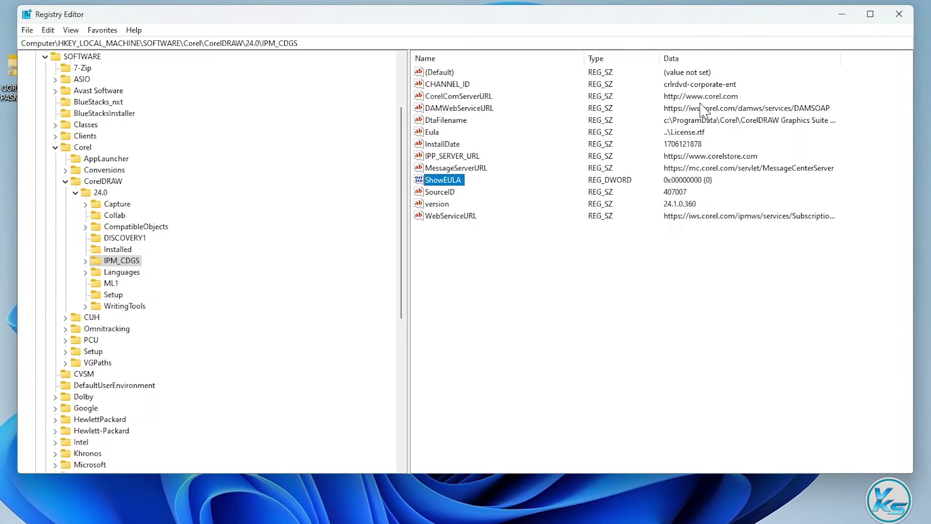
pyautogui.click(897, 15)
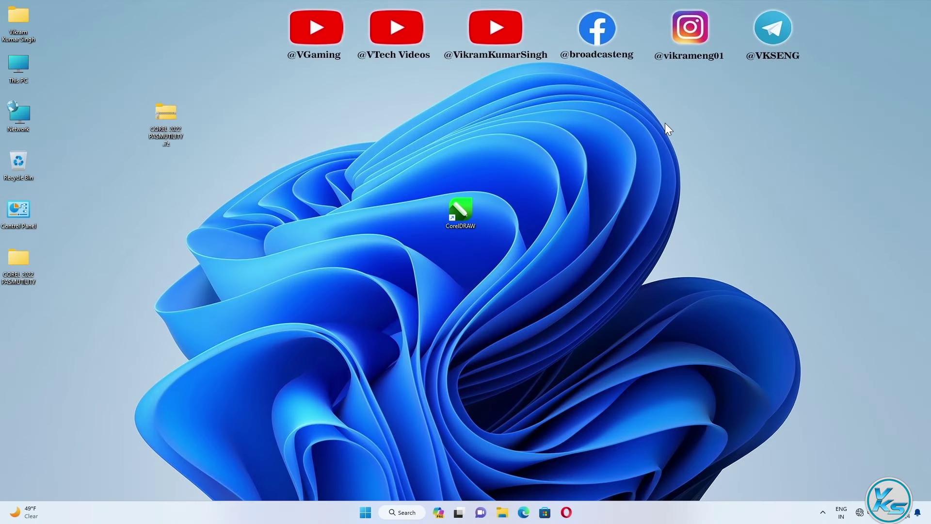
# Launch CorelDRAW and test it with a new document using the default Letter settings, closing the program again.
pyautogui.doubleClick(464, 215)
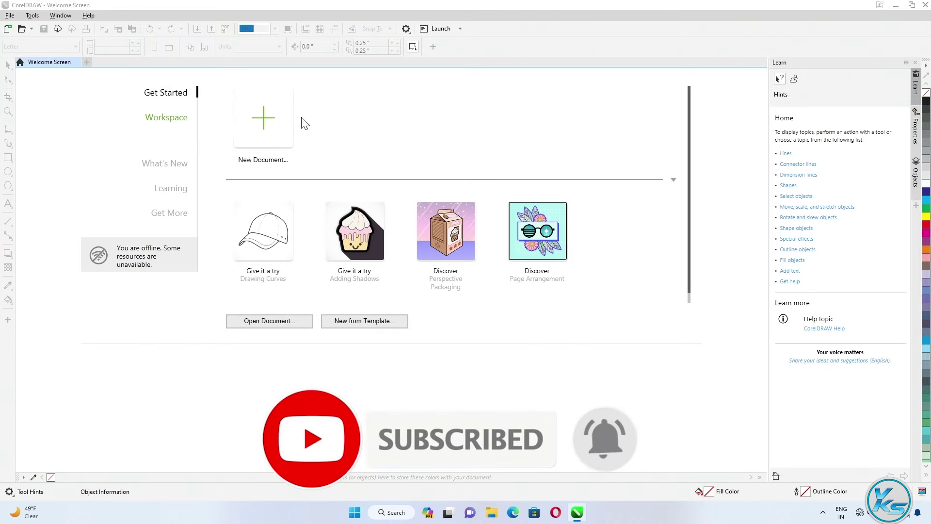
pyautogui.click(263, 121)
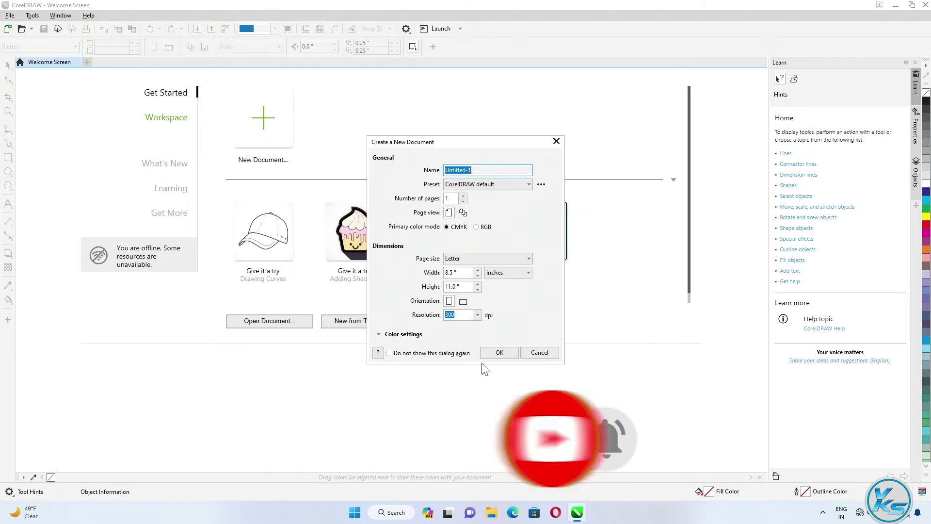
pyautogui.click(499, 352)
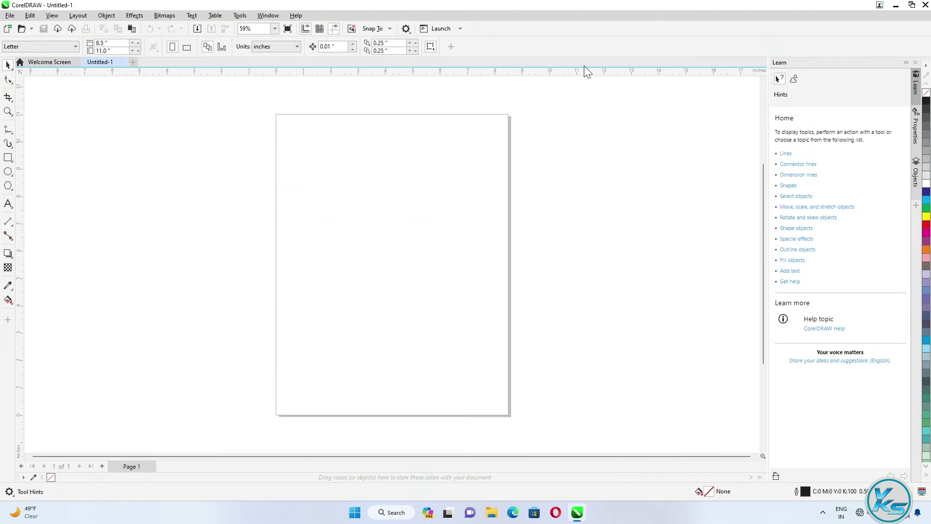
pyautogui.click(925, 5)
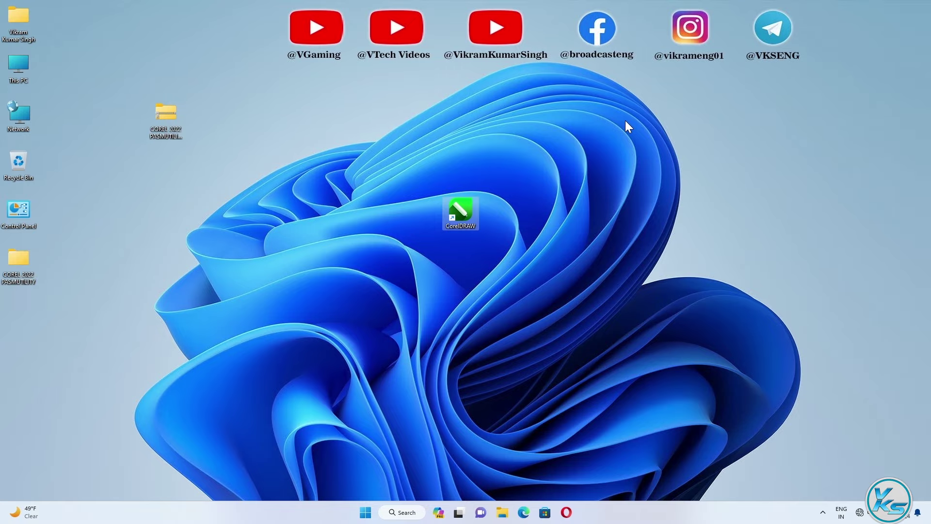
# Browse in File Explorer to the Users folder on Local Disk (C:) and open the personal profile folder.
pyautogui.doubleClick(16, 65)
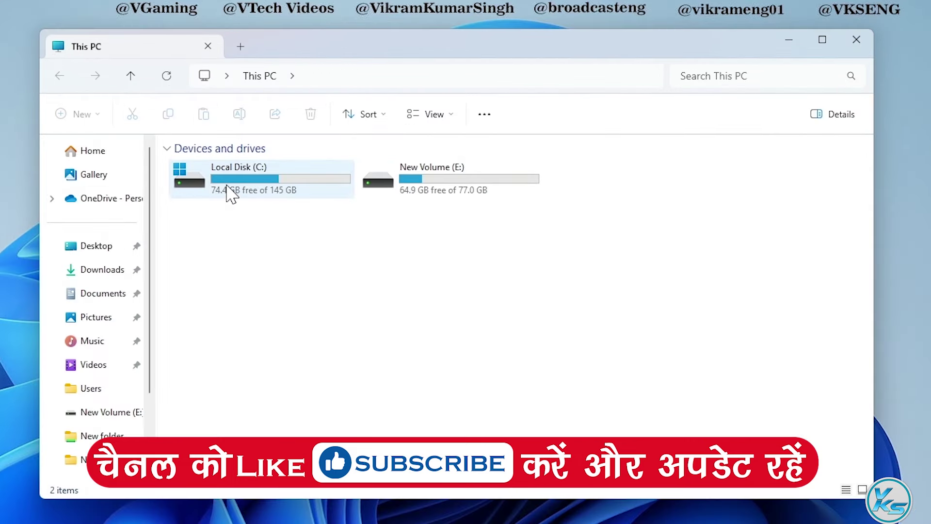
pyautogui.doubleClick(232, 194)
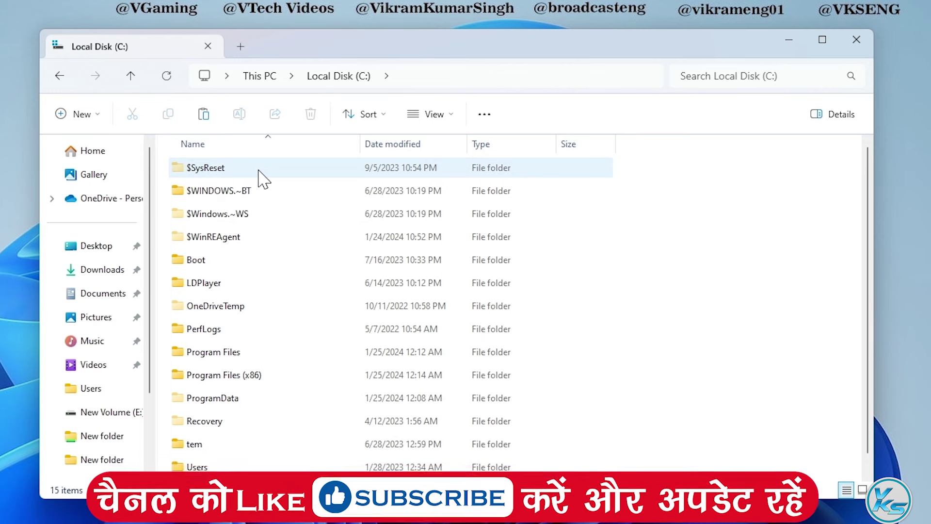
pyautogui.scroll(-1, 264, 189)
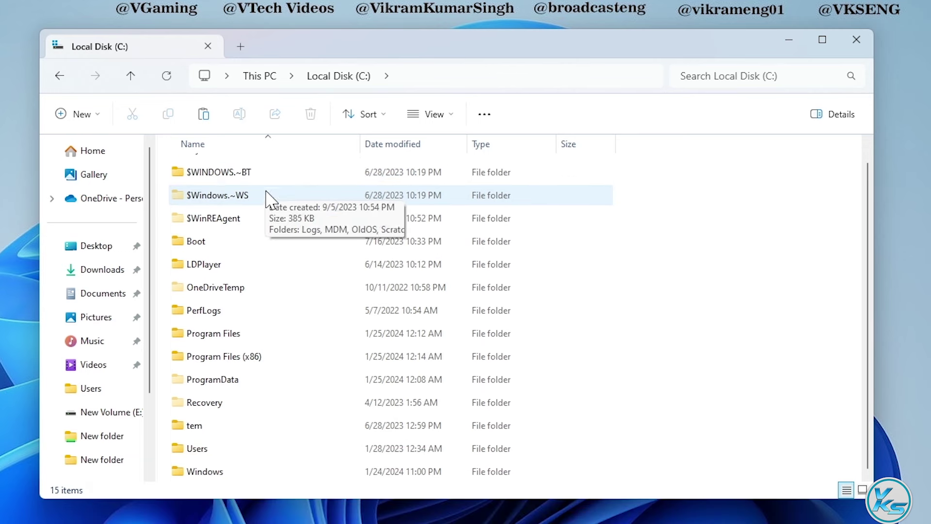
pyautogui.doubleClick(204, 452)
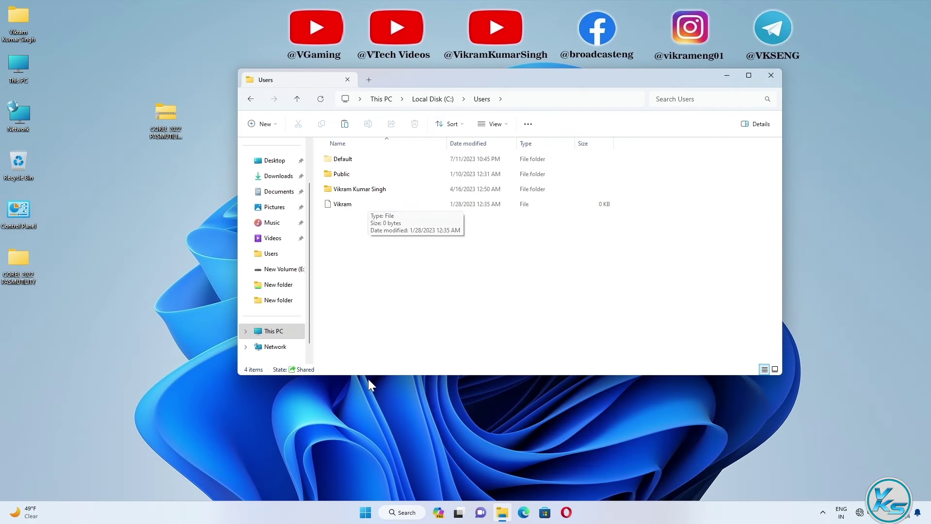
pyautogui.click(366, 513)
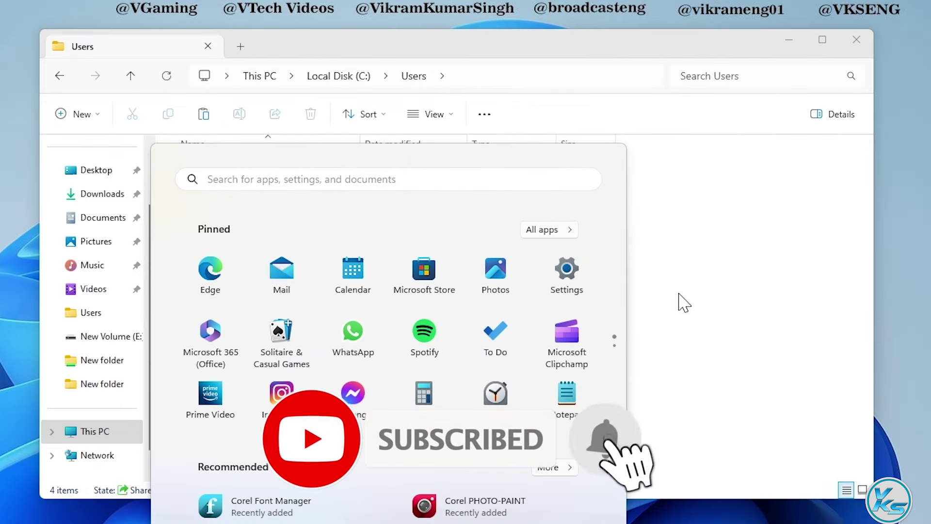
pyautogui.click(657, 246)
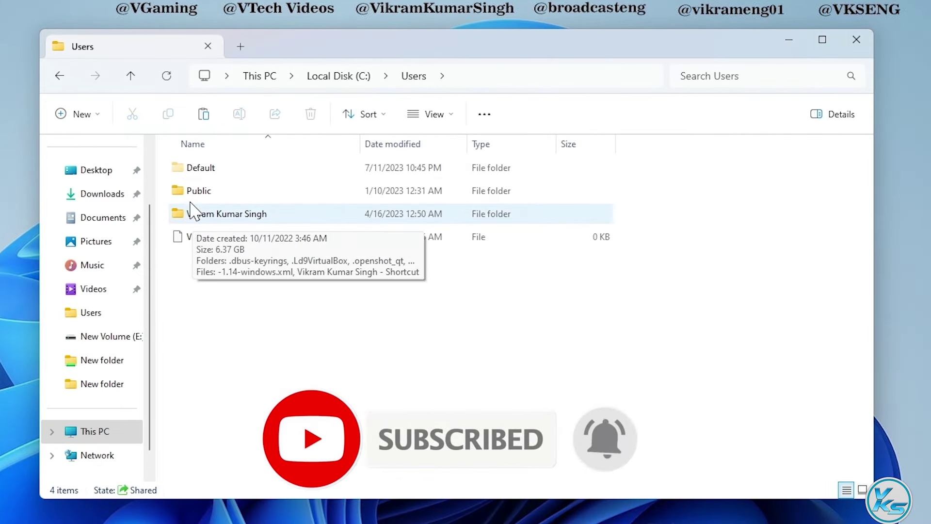
pyautogui.doubleClick(219, 216)
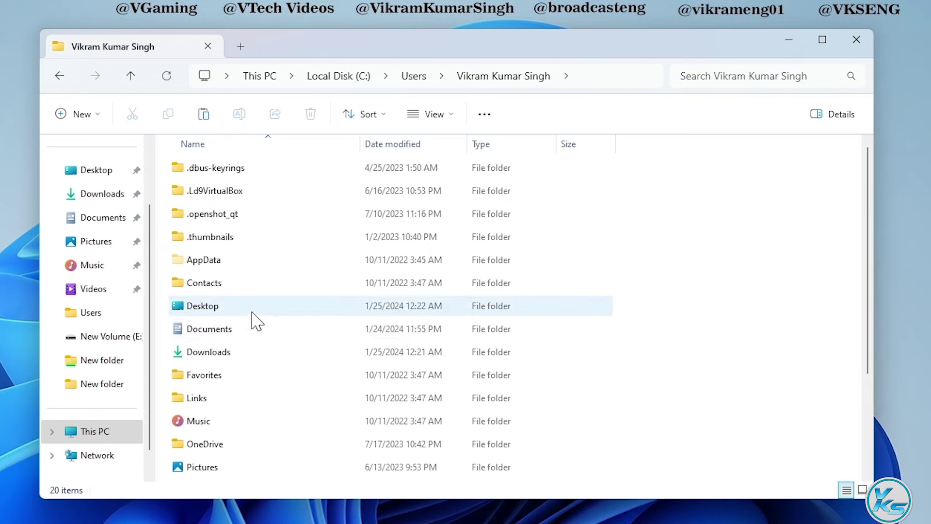
# Set the folder options to show hidden files, folders, and drives, and apply the setting.
pyautogui.click(484, 119)
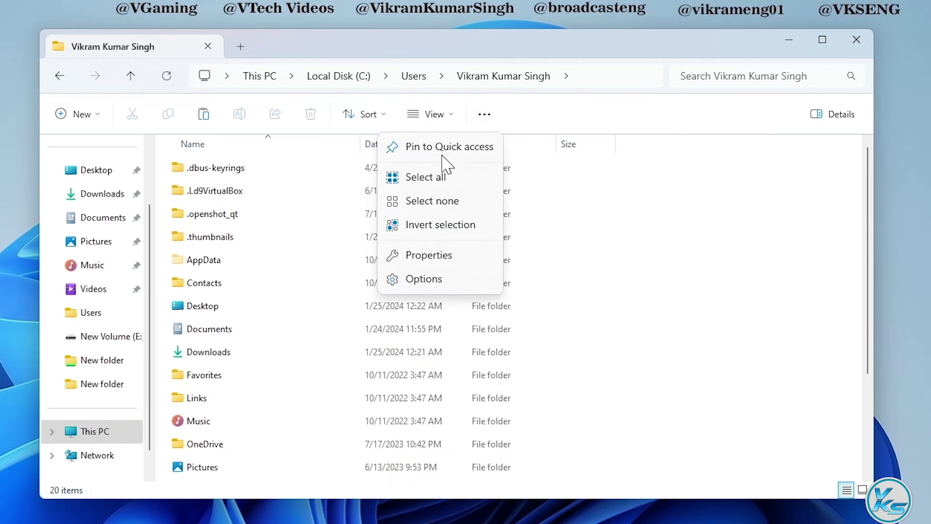
pyautogui.click(421, 281)
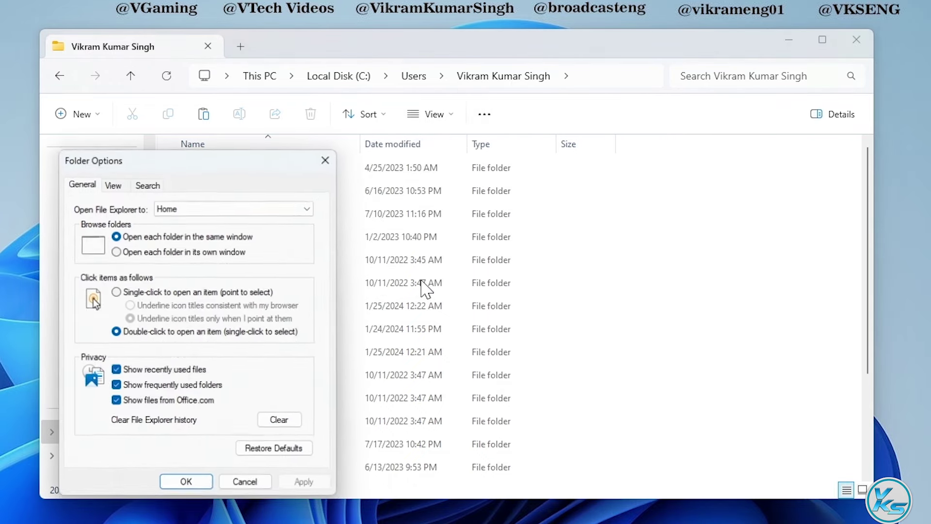
pyautogui.moveTo(190, 168); pyautogui.dragTo(290, 119)
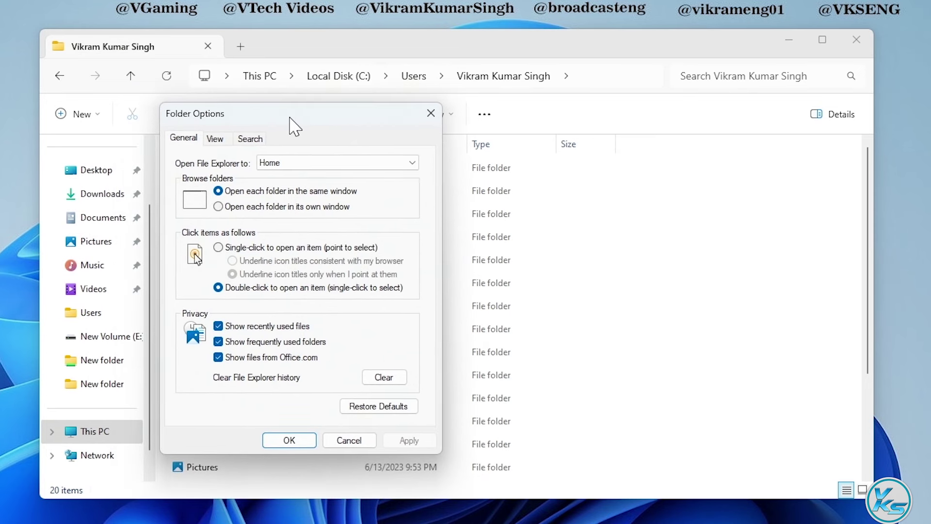
pyautogui.click(215, 139)
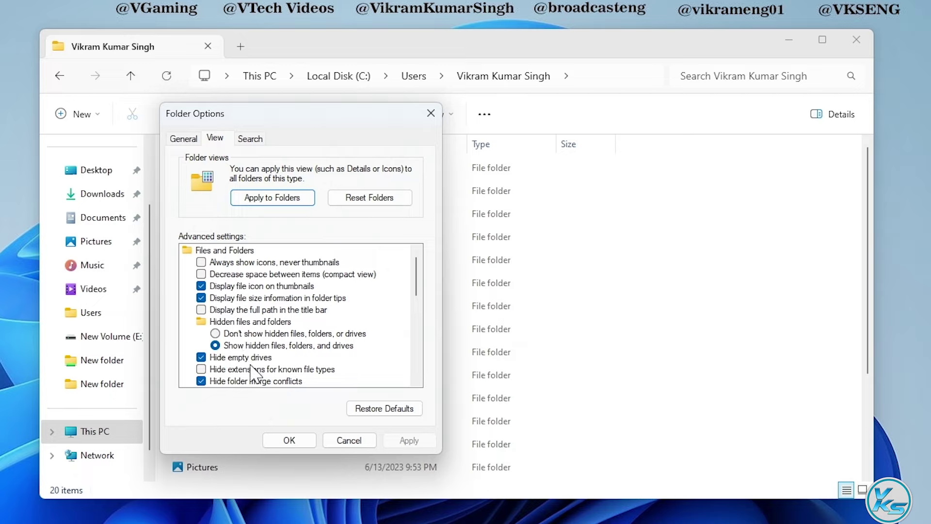
pyautogui.click(227, 334)
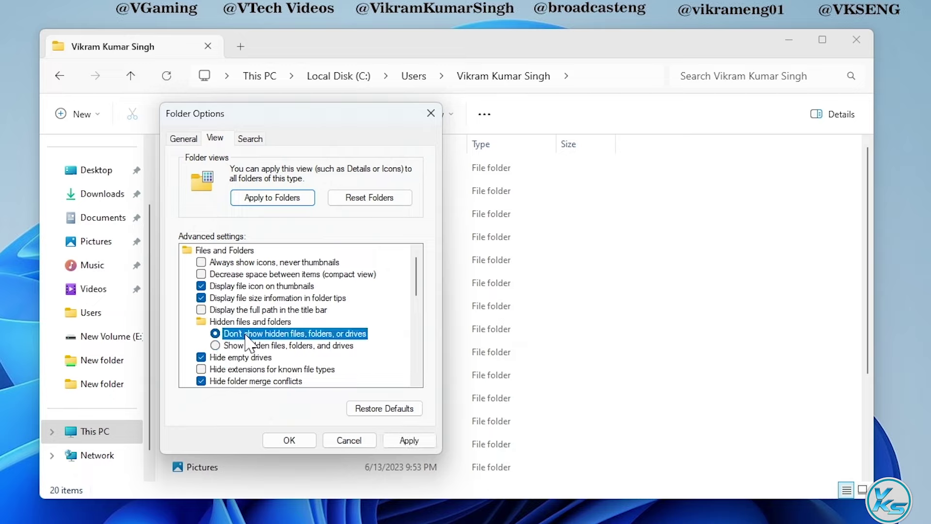
pyautogui.click(223, 346)
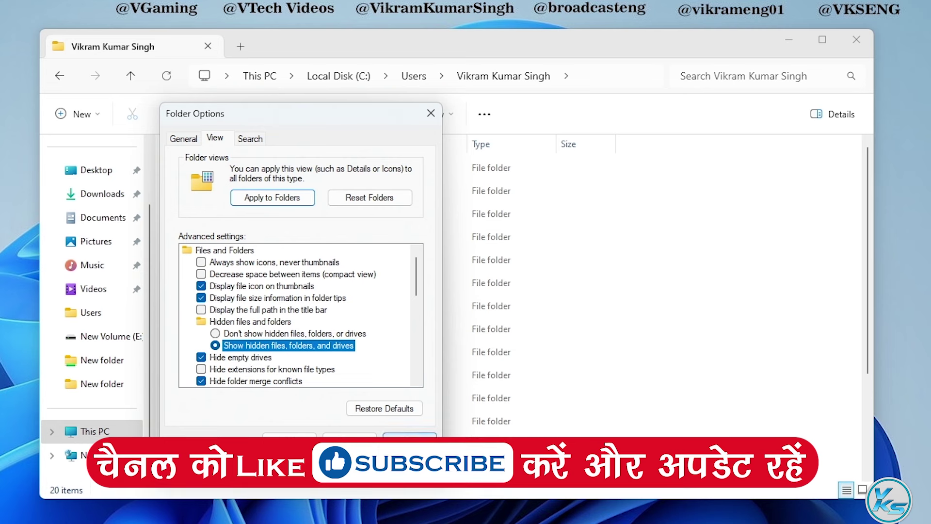
pyautogui.click(410, 443)
pyautogui.click(289, 443)
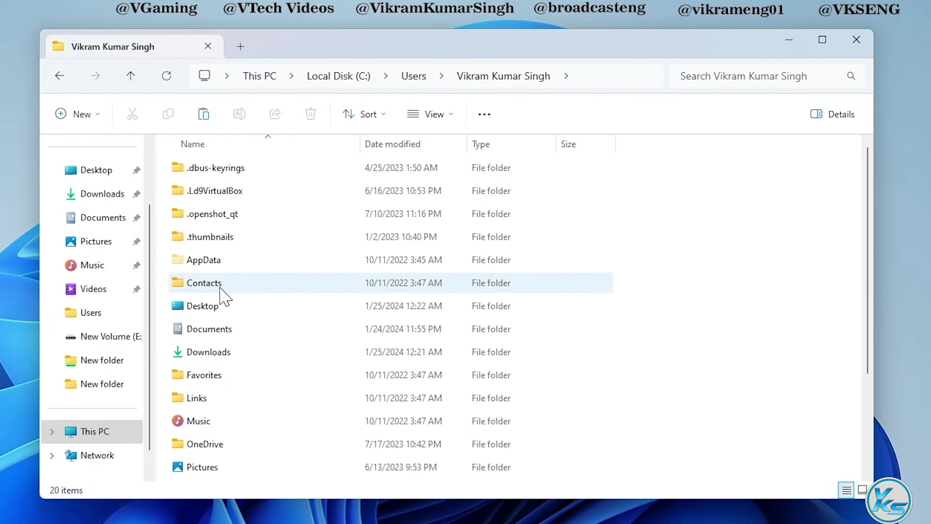
# Open the AppData\Roaming\Corel folder inside the user profile.
pyautogui.doubleClick(186, 264)
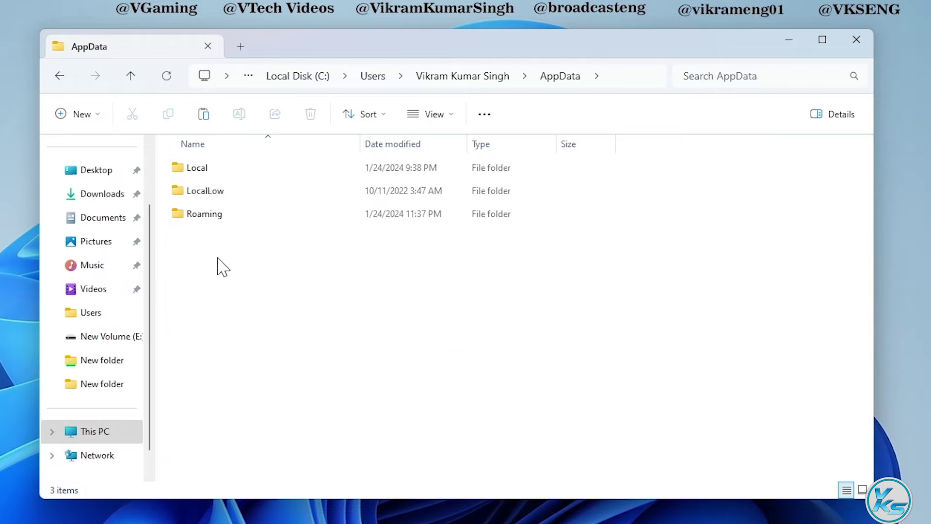
pyautogui.doubleClick(185, 218)
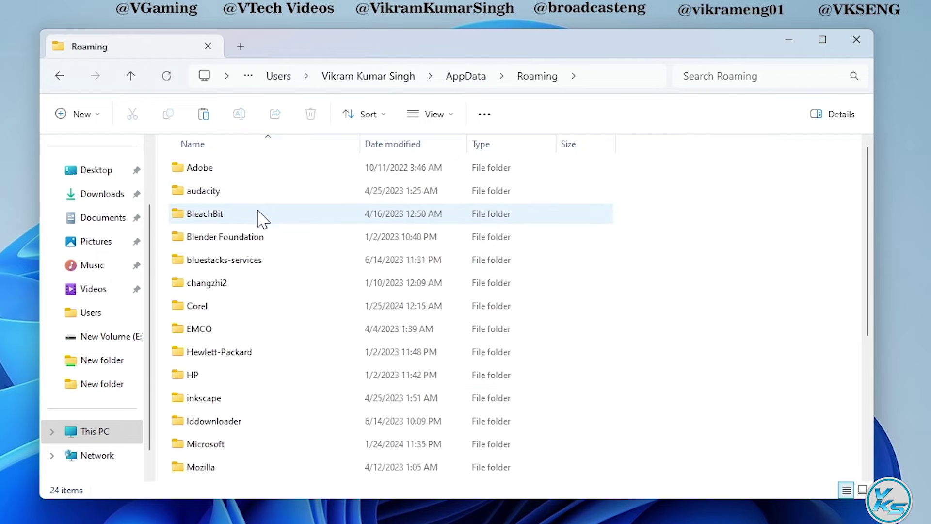
pyautogui.doubleClick(183, 311)
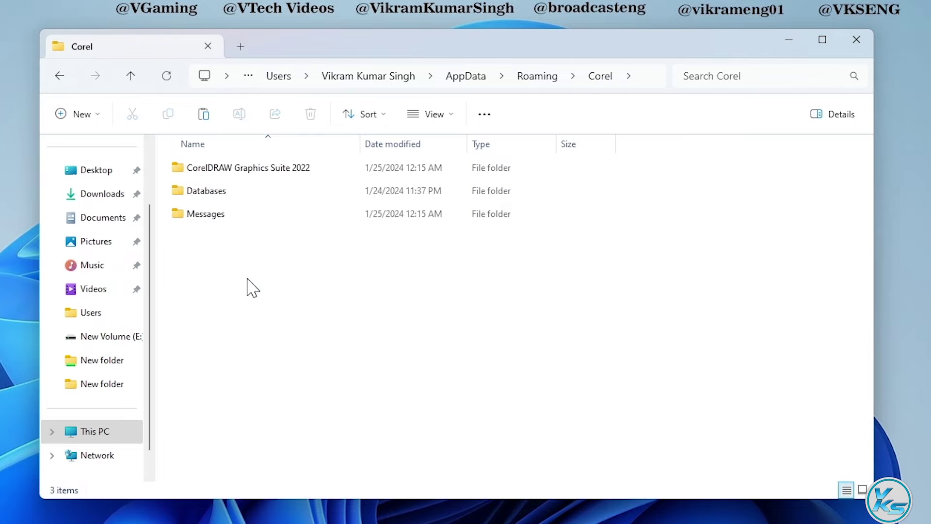
# Permanently delete the Messages folder from the Corel folder and close the File Explorer window.
pyautogui.click(186, 218)
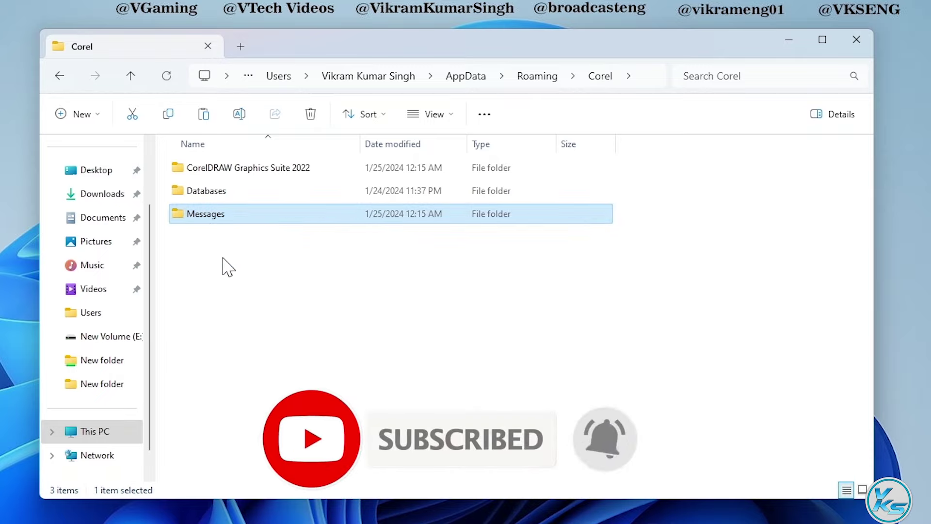
pyautogui.hotkey('shift', 'Delete')
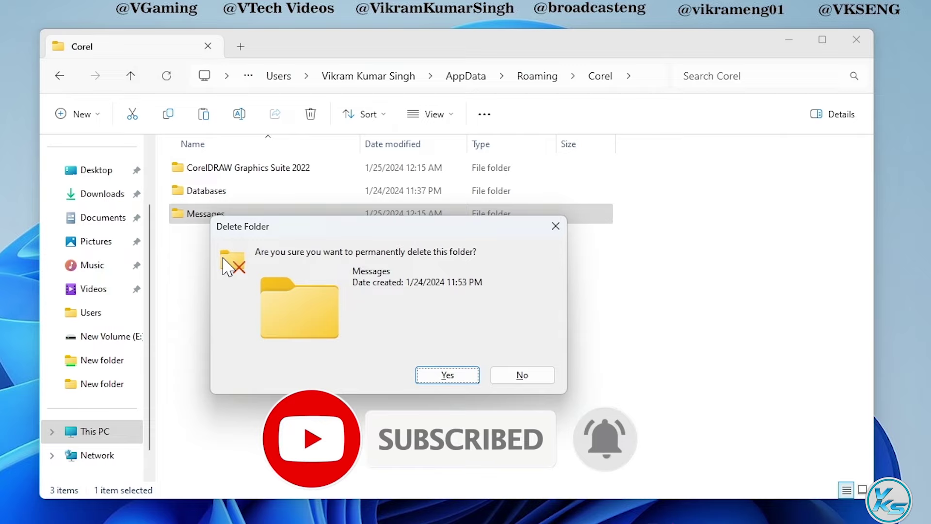
pyautogui.press('Escape')
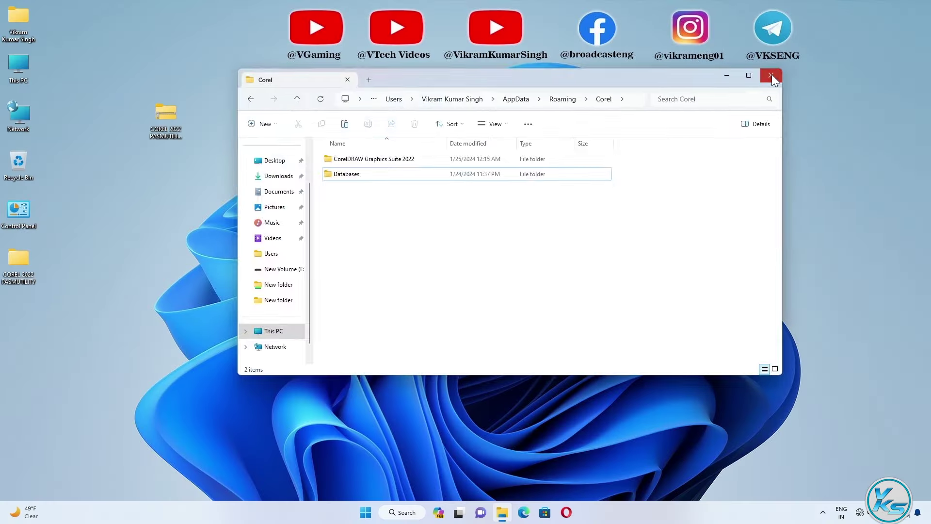
pyautogui.click(856, 40)
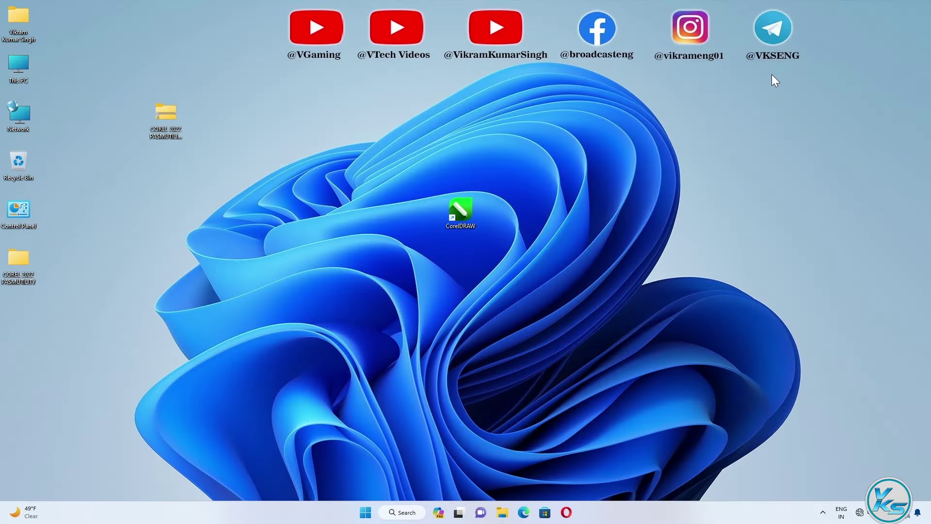
# Start CorelDRAW again and create a new Letter-size document named Untitled-1 with the default preset.
pyautogui.doubleClick(461, 212)
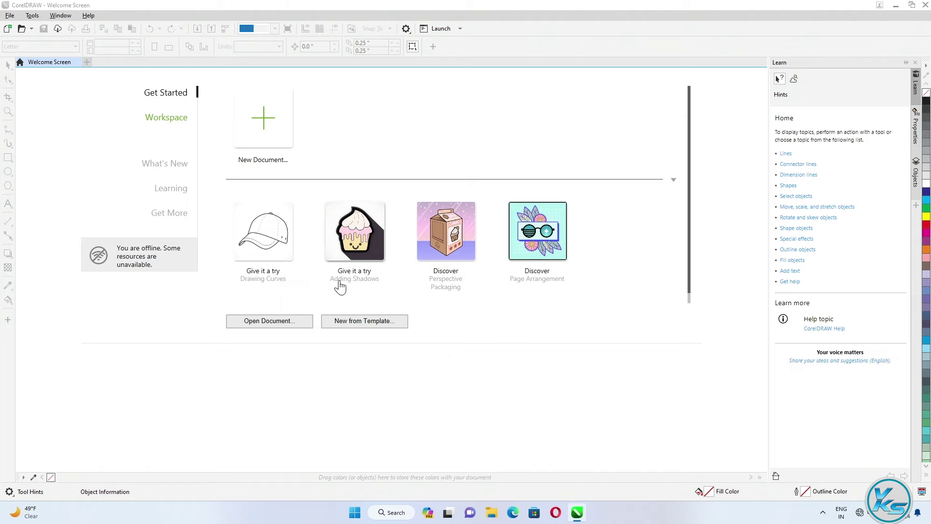
pyautogui.click(260, 129)
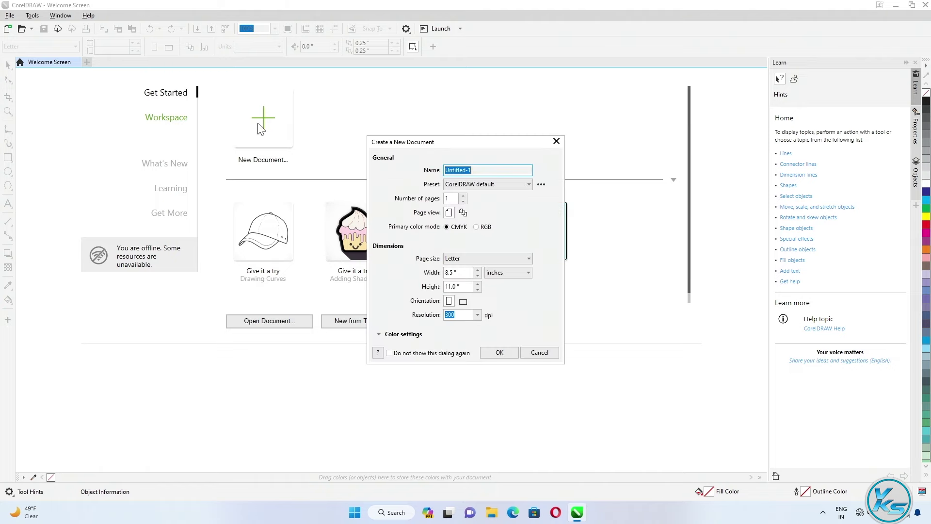
pyautogui.click(485, 353)
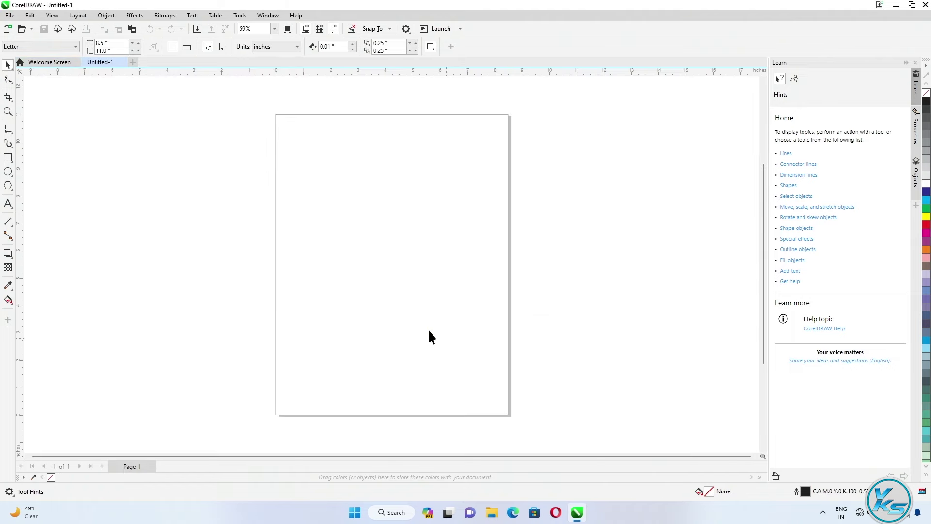